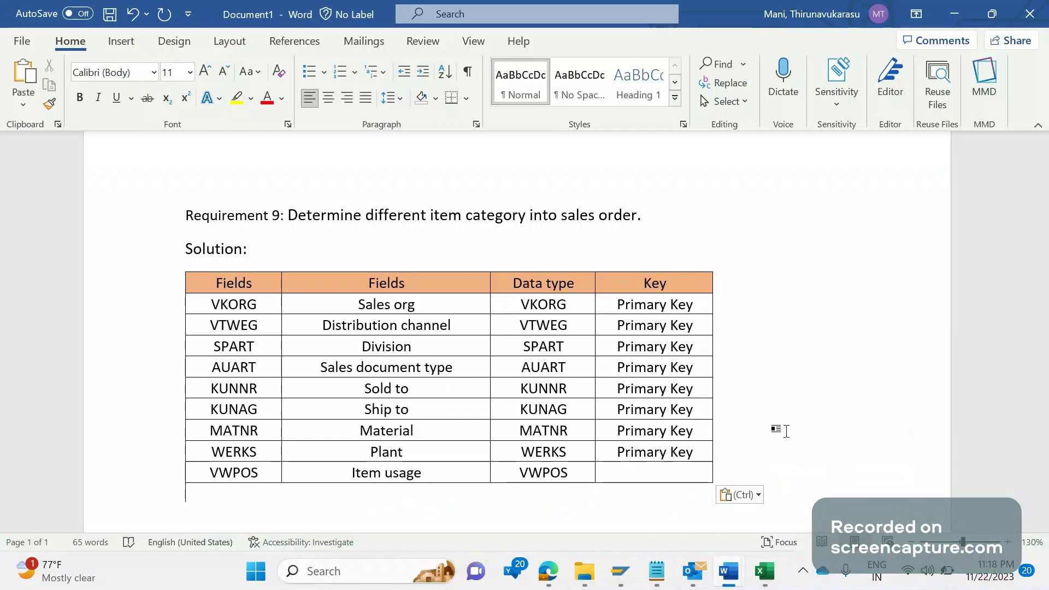
- Below "Solution:", add the line "Sales document type + item category group + item usage + higher level item category"
left_click(436, 246)
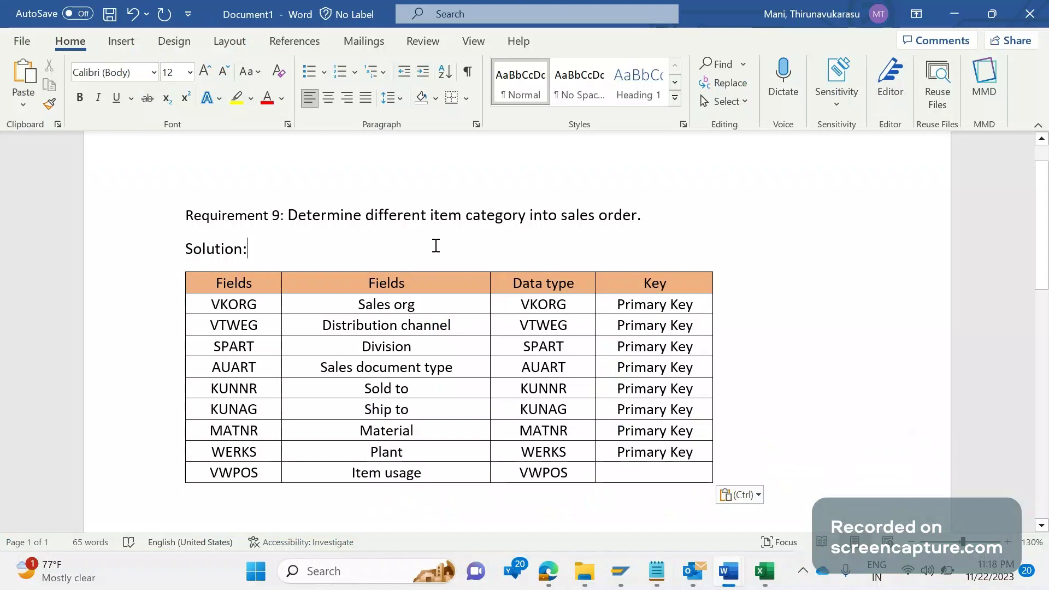
key("Return")
type("sales docu")
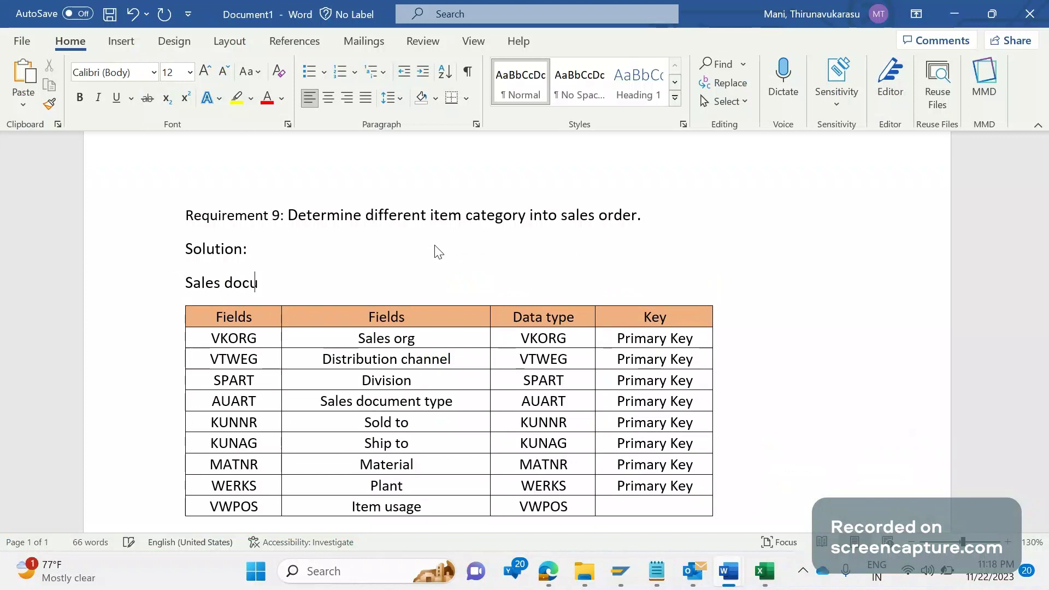
type("ment type + ")
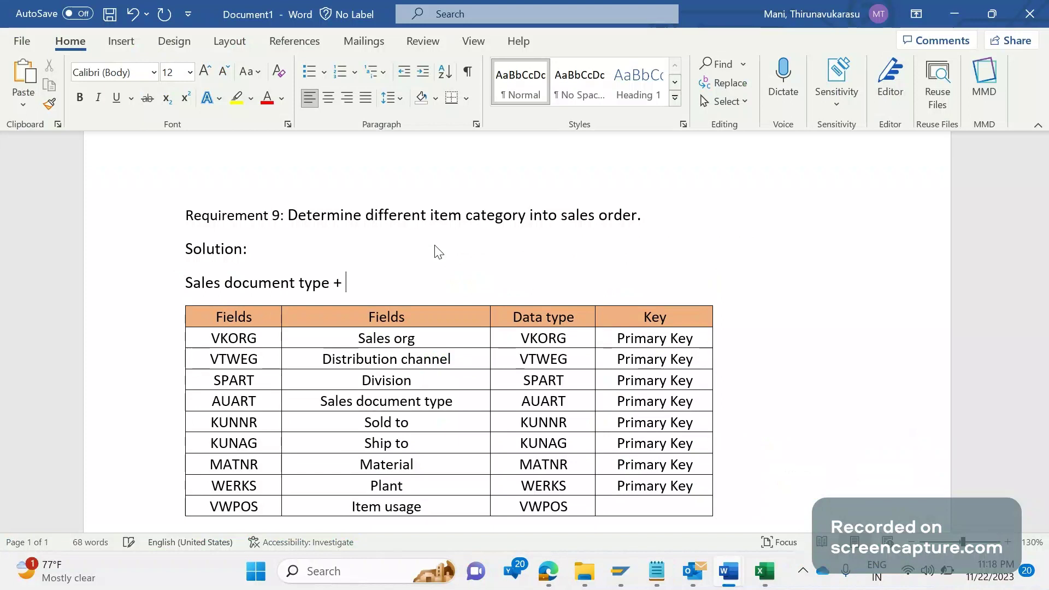
type("item category group + item c")
type("sage + ")
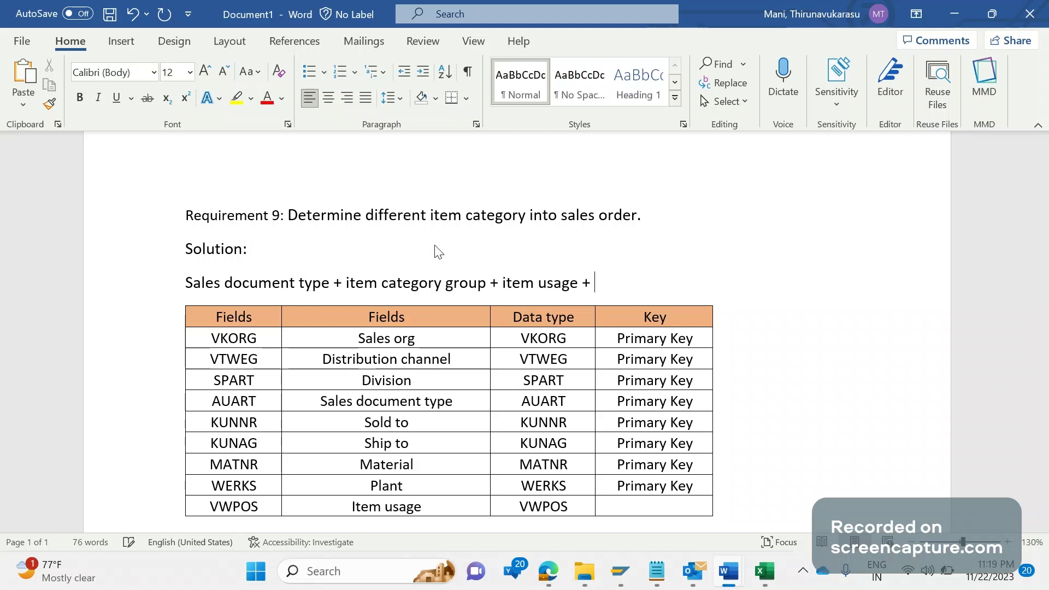
type("higher levl")
key("BackSpace")
key("BackSpace")
type("el item c")
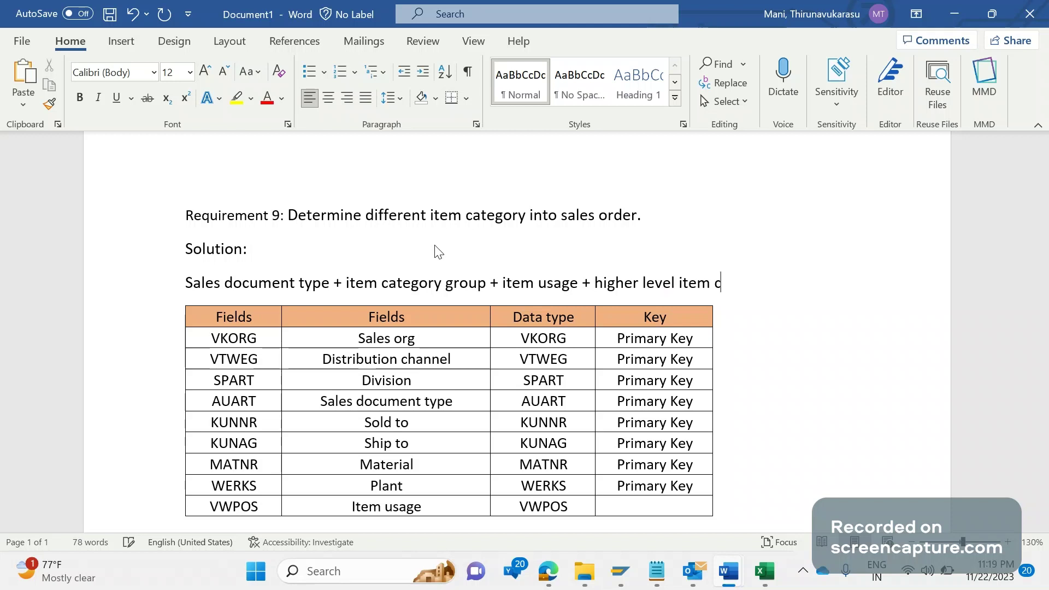
type("ategory")
key("Return")
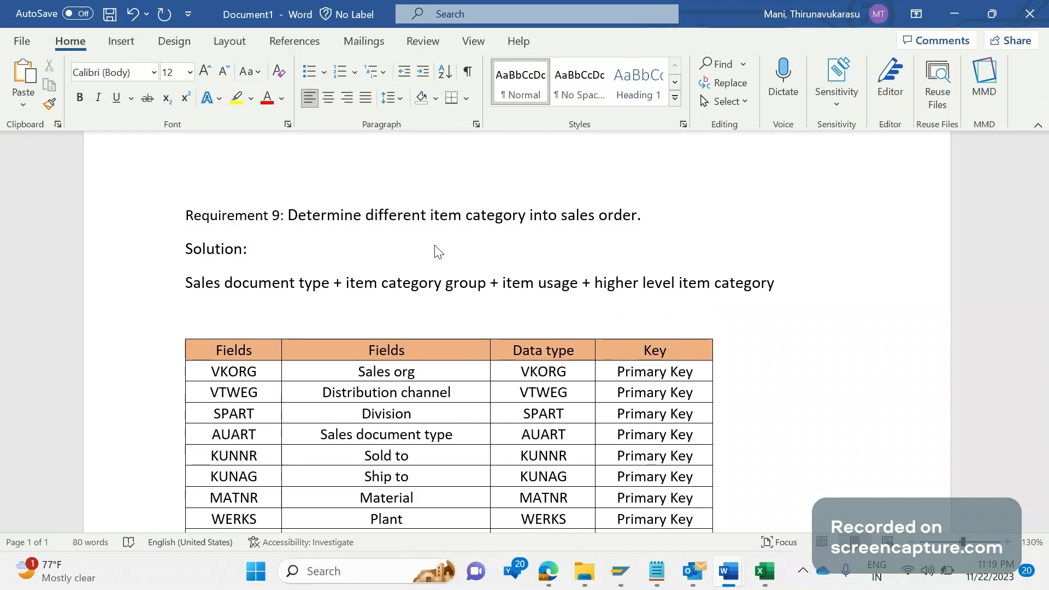
- Add the transaction codes VOV7 and VOV4 on separate lines below the item category formula
type("VOVO")
key("BackSpace")
type("7")
key("Return")
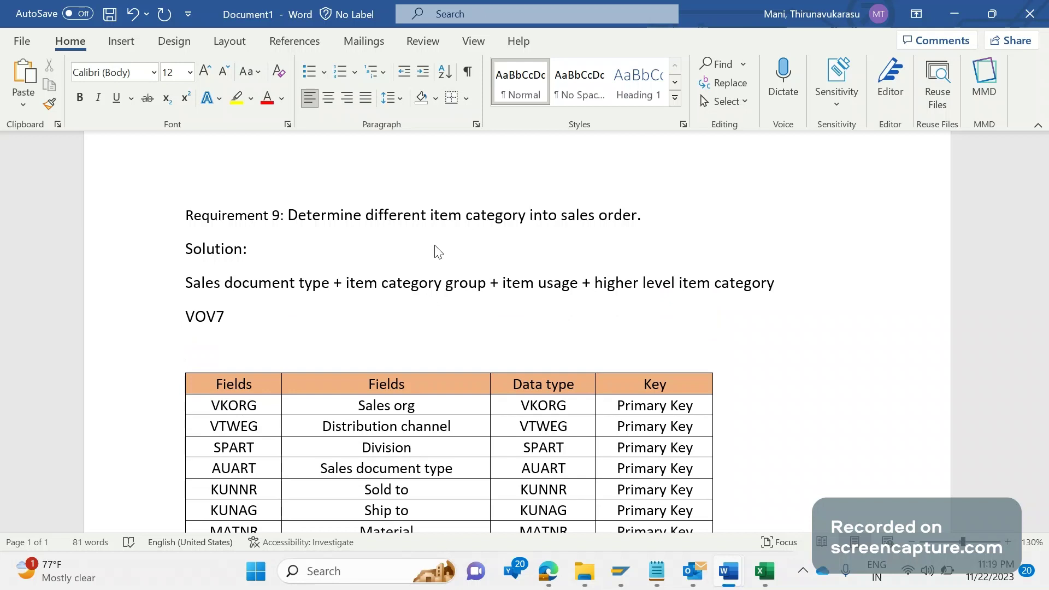
type("VOV4")
key("Return")
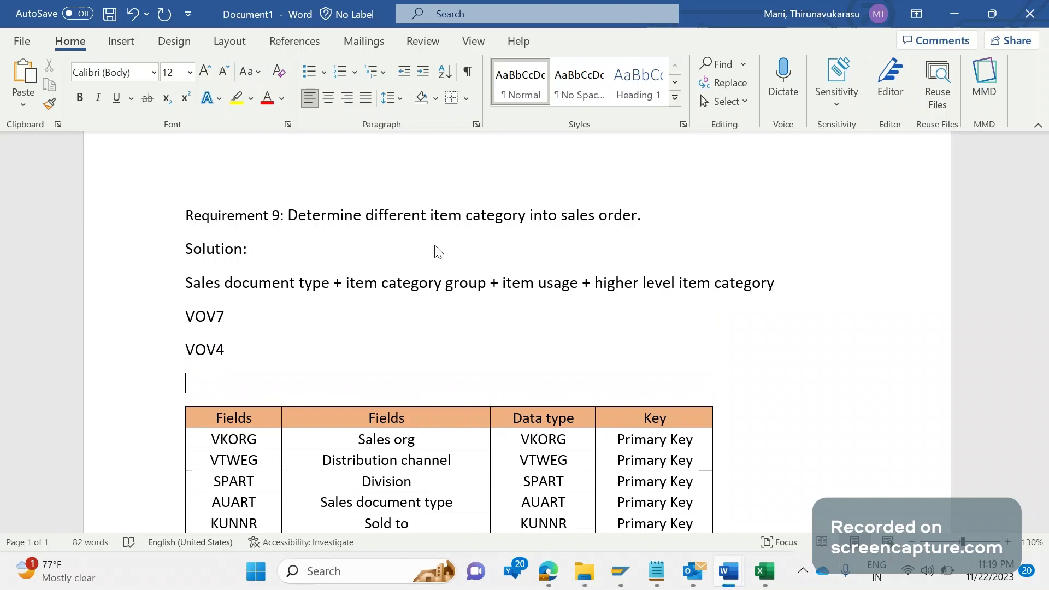
- Add the line "TVAP is the table which will store back end data of item category controls" below VOV4
type("TVAP is the tbale w")
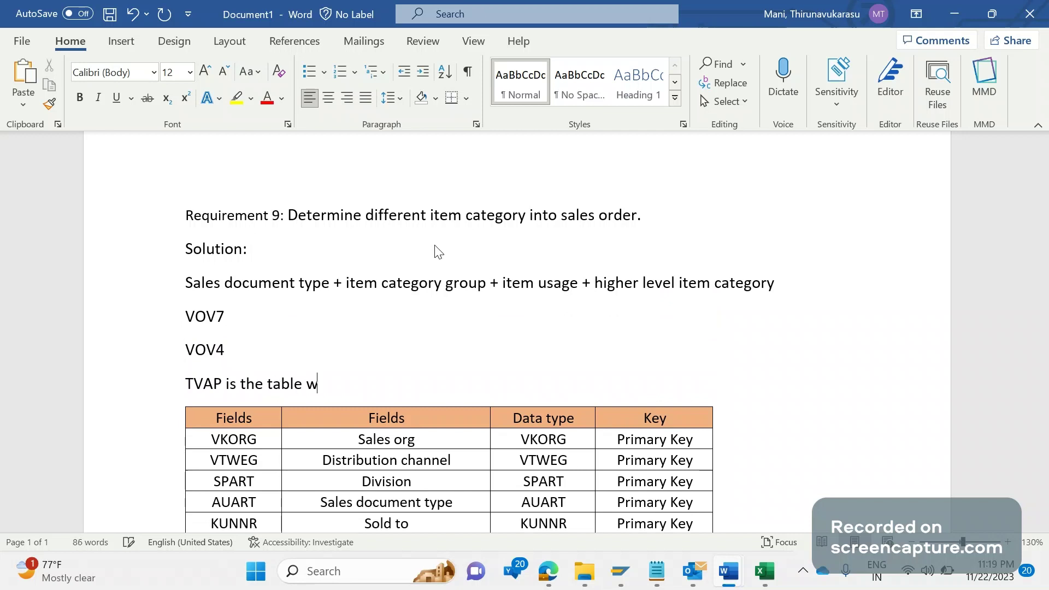
type("hich will store back end data of item category")
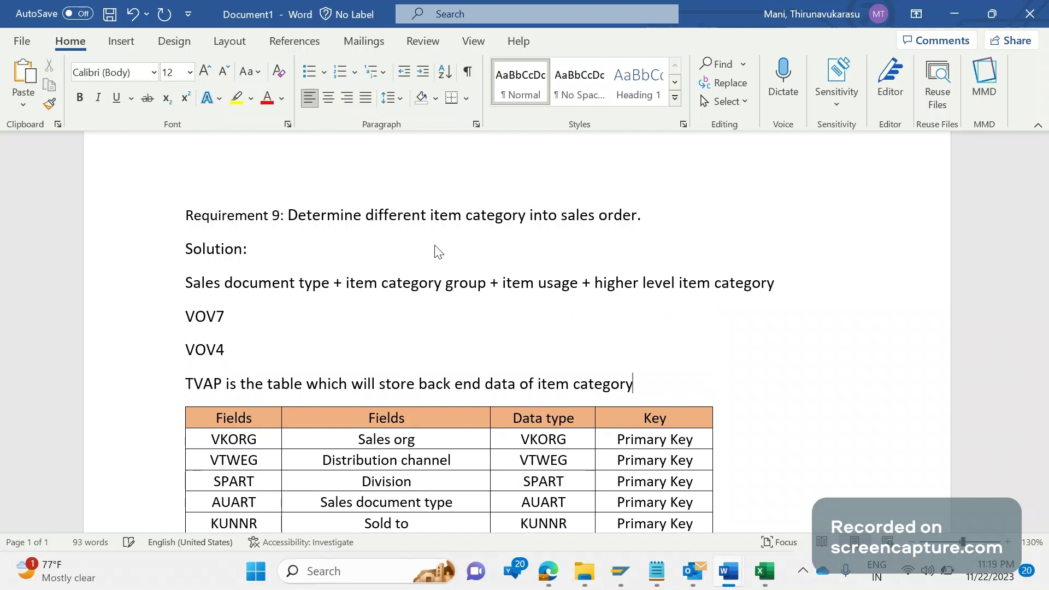
type(" controls")
key("Return")
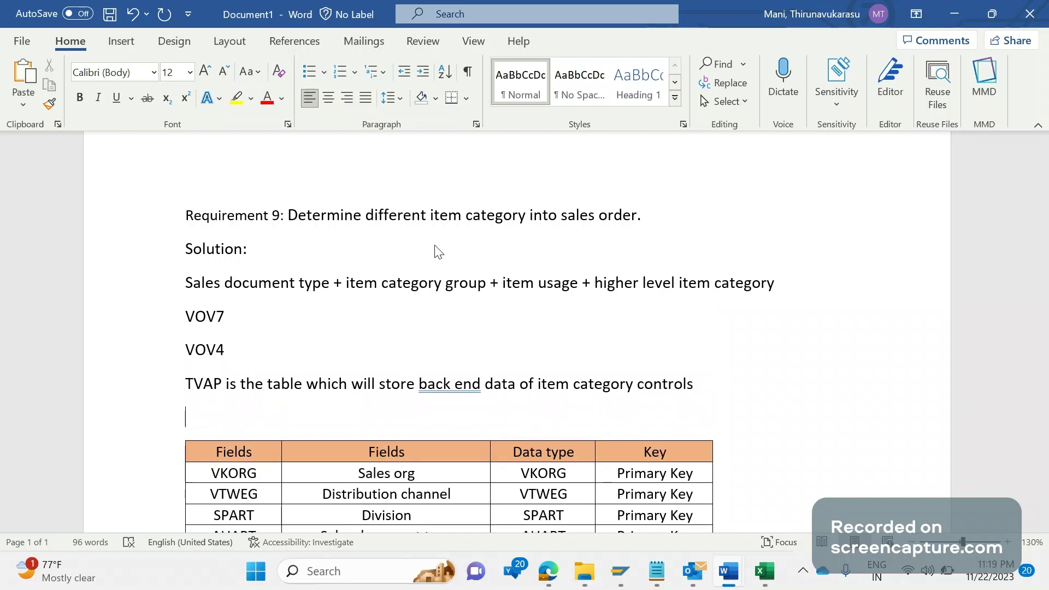
- Add the line "VOV4 config store in T184" and change "back end" to "backend" in the TVAP line
type("VOV4 config store din")
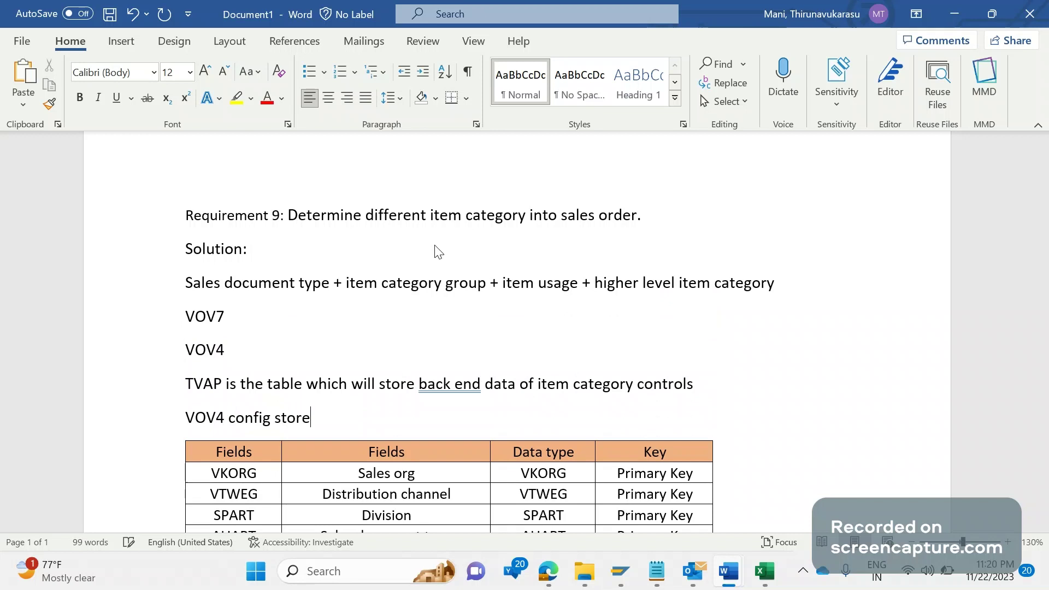
key("BackSpace")
key("BackSpace")
key("BackSpace")
type("IN")
key("BackSpace")
key("BackSpace")
key("BackSpace")
type("in T184")
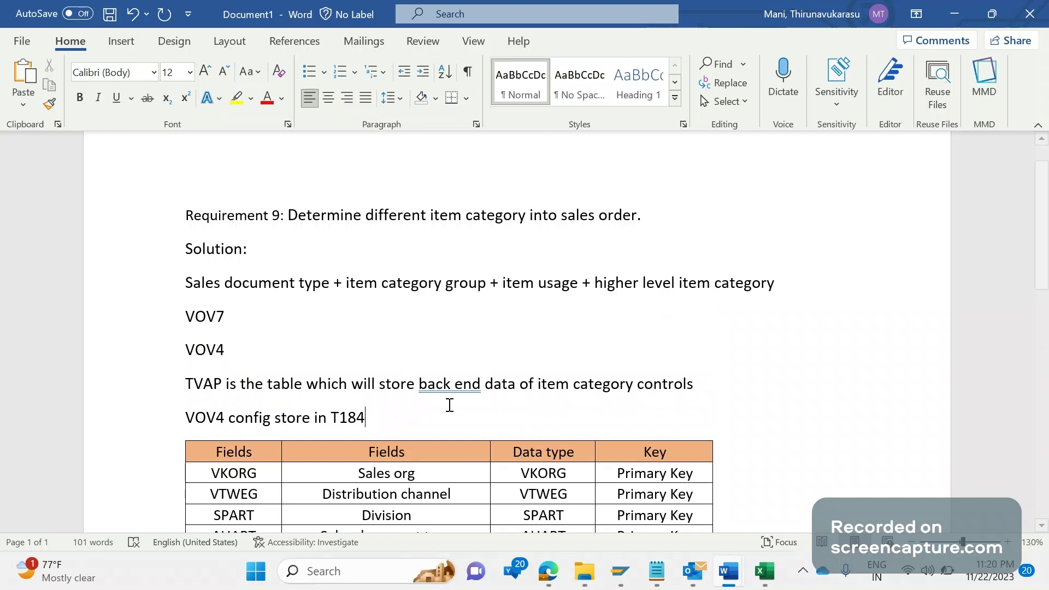
left_click(456, 383)
key("BackSpace")
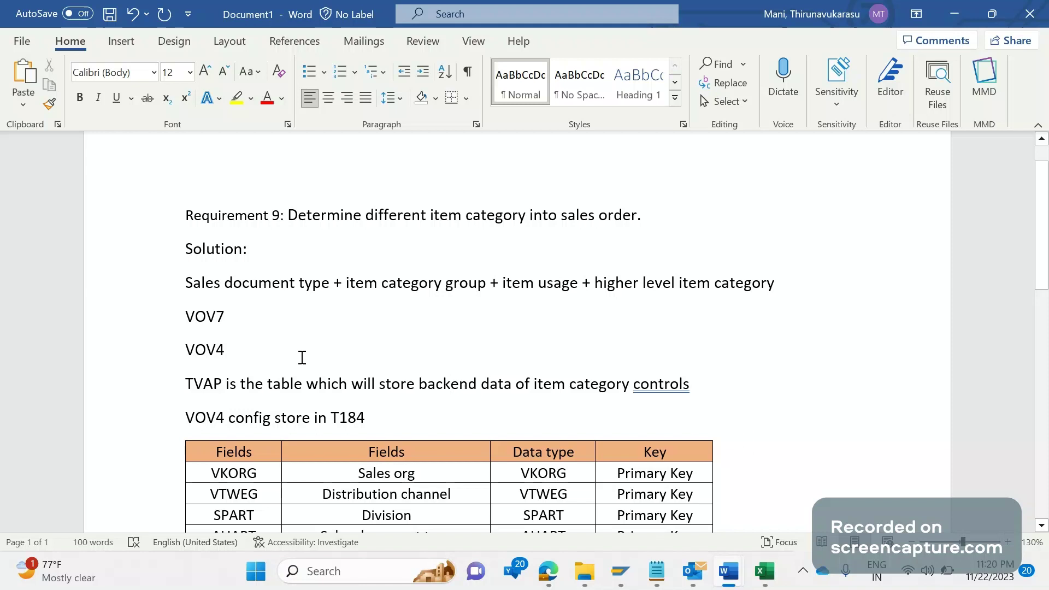
- Below the T184 line, add "Item category group will be determined from material master - > sales org 2 view"
left_click(399, 420)
key("Return")
type("ITE")
key("BackSpace")
key("BackSpace")
type("tem ca")
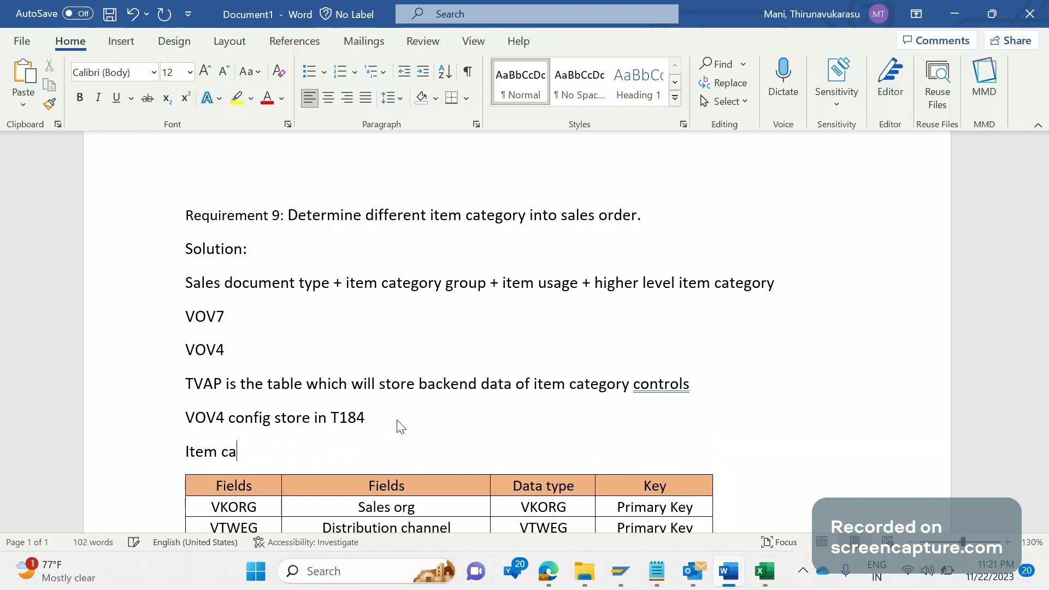
type("te")
type("gory ")
type("wri")
key("BackSpace")
key("BackSpace")
key("BackSpace")
type("group ")
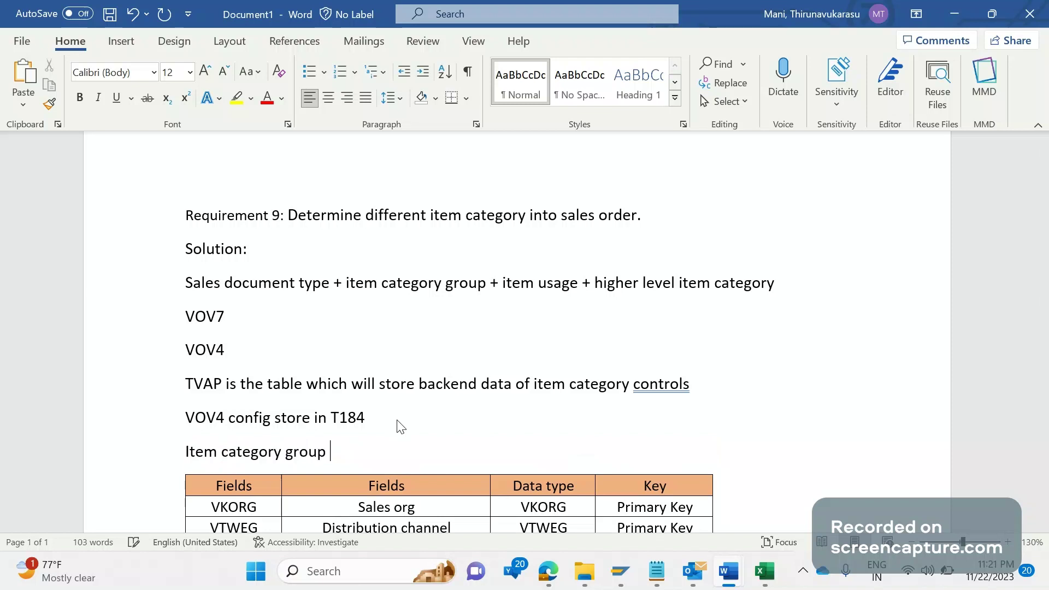
type("will be determined fro")
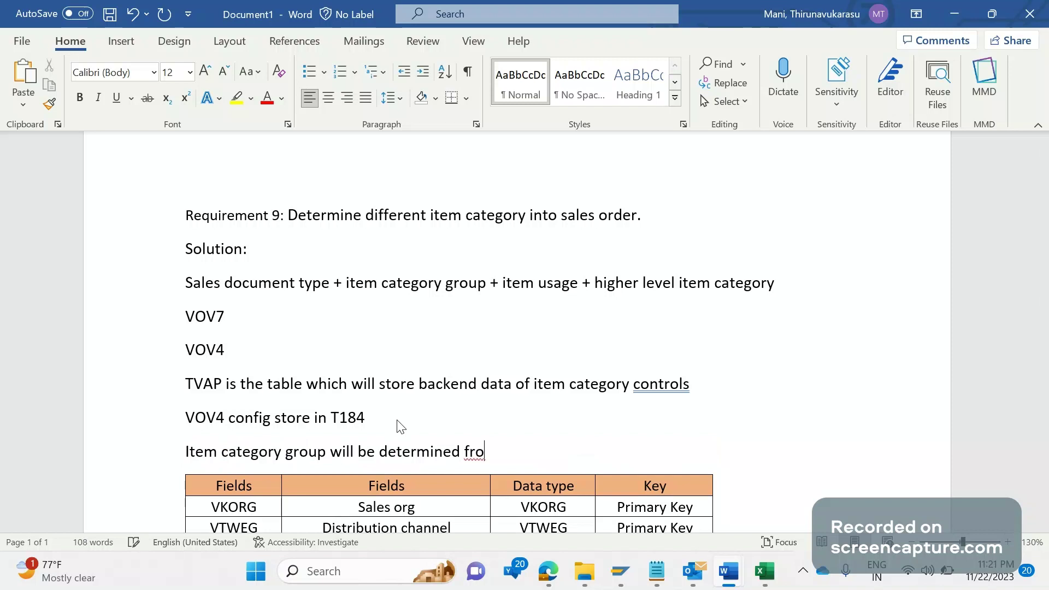
type("m material master - > sal")
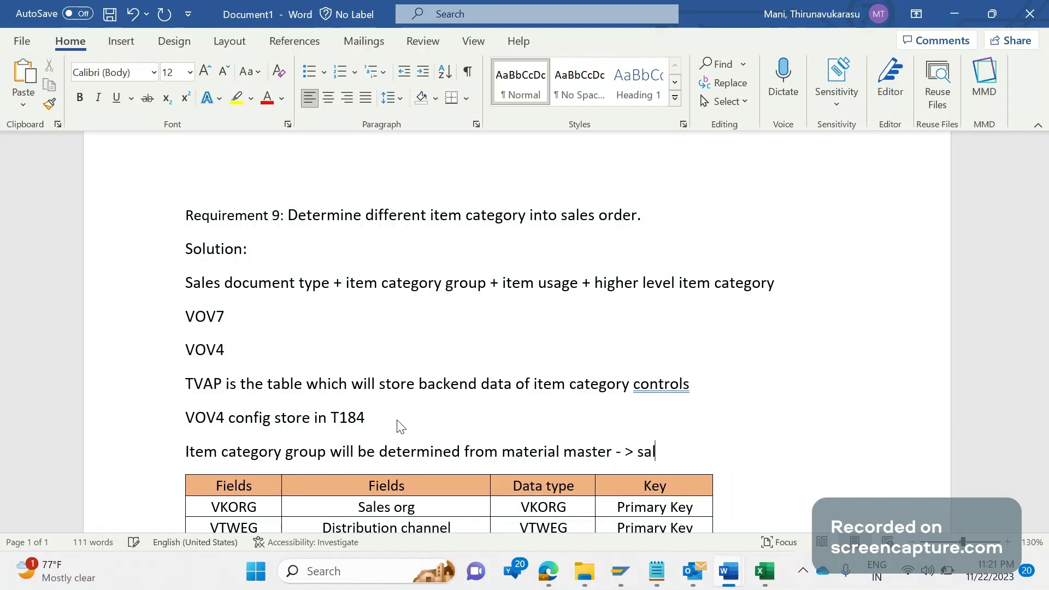
type("es org 2 view")
key("Return")
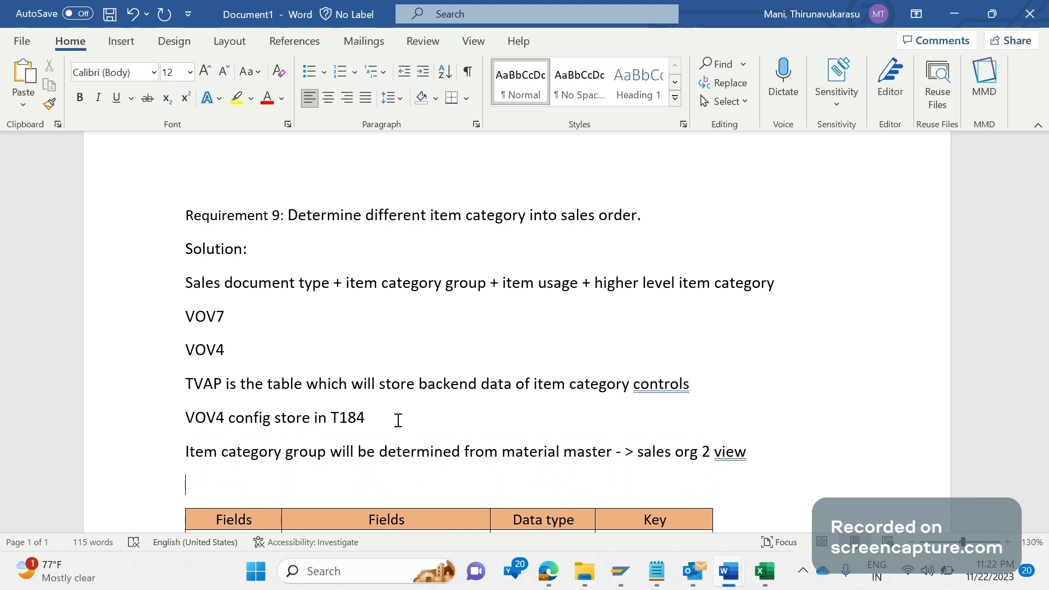
- Add the line "FM to get item usage data is SD_VBAP_VWPOS_GET" above the fields table
type("FM to get item c")
key("BackSpace")
type("usage ")
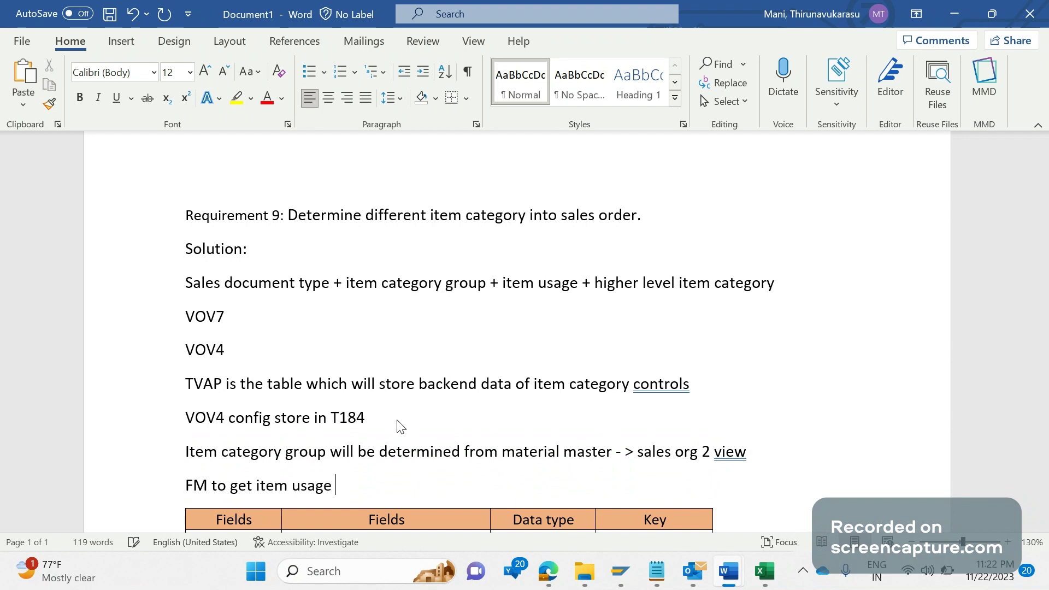
type("data IS")
key("BackSpace")
key("BackSpace")
key("BackSpace")
type("is SD_VBAPV")
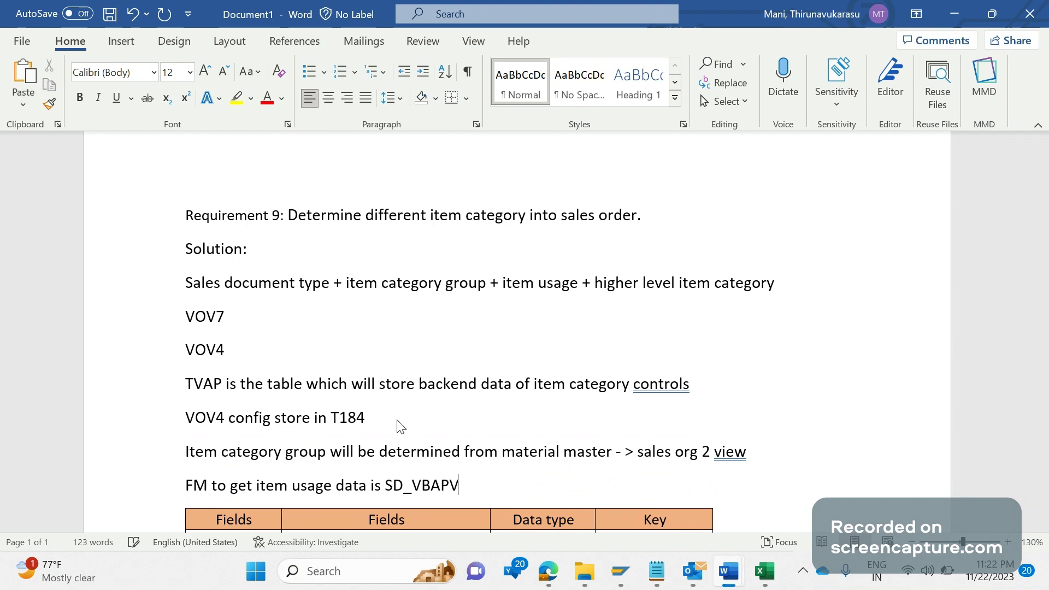
key("BackSpace")
type("_VWPOS_GET")
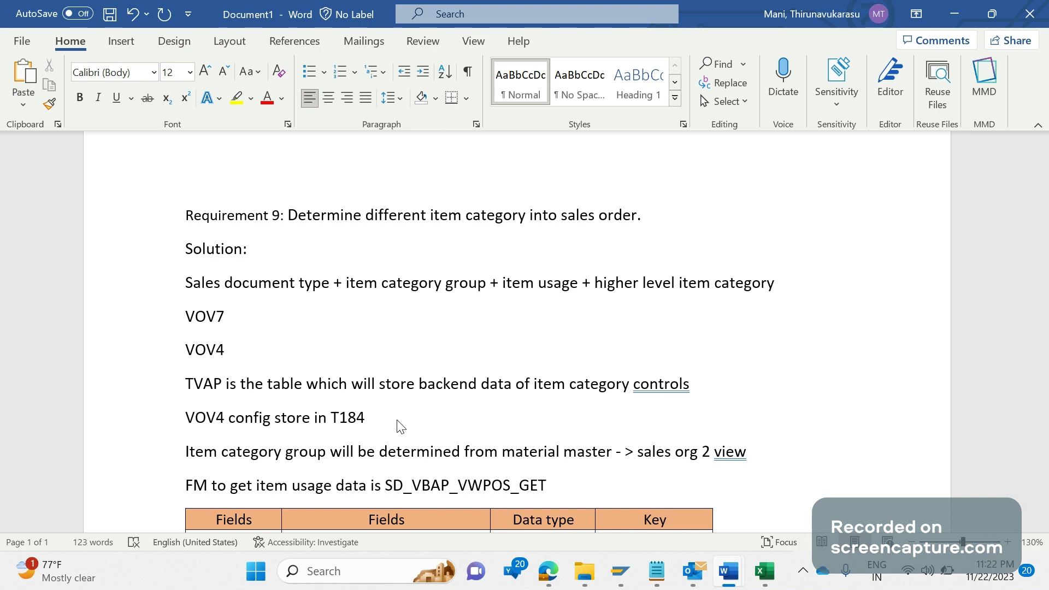
- Add the line "Sales document type – AUART" below the function module line
key("Return")
type("slaes")
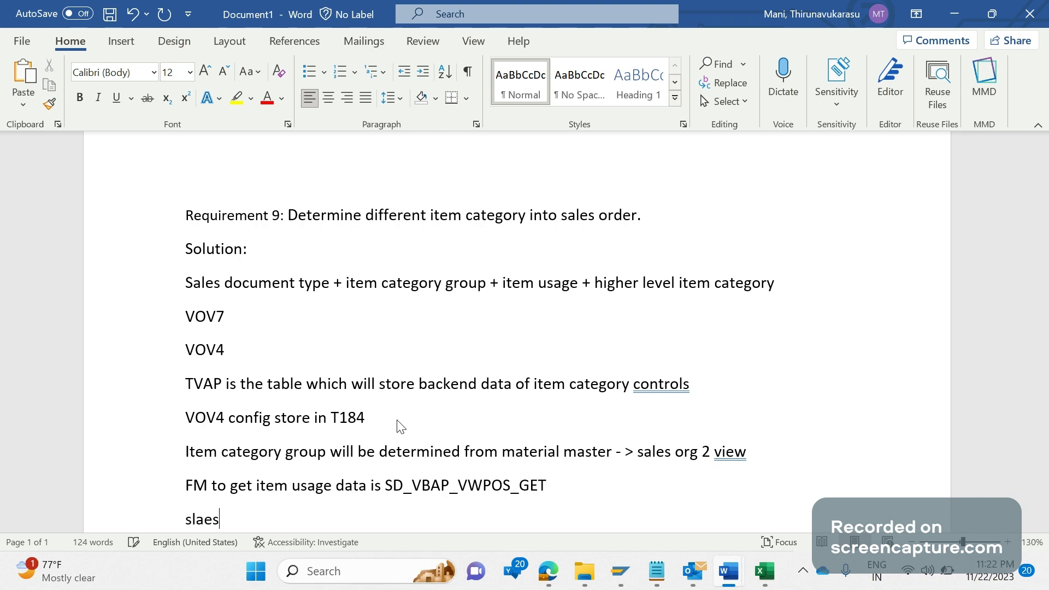
type(" document type - ")
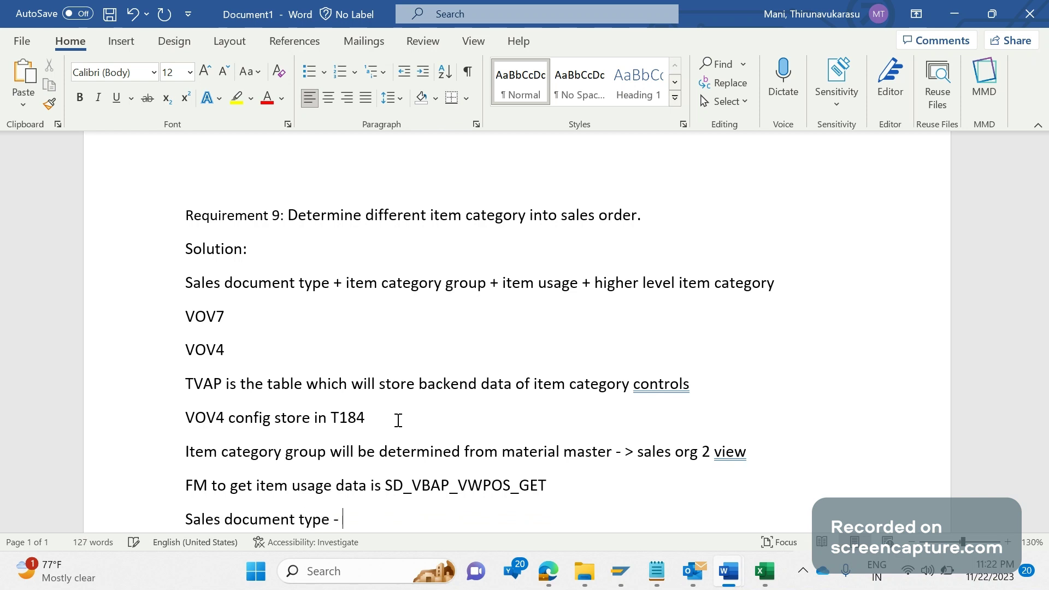
type("AUART")
key("Return")
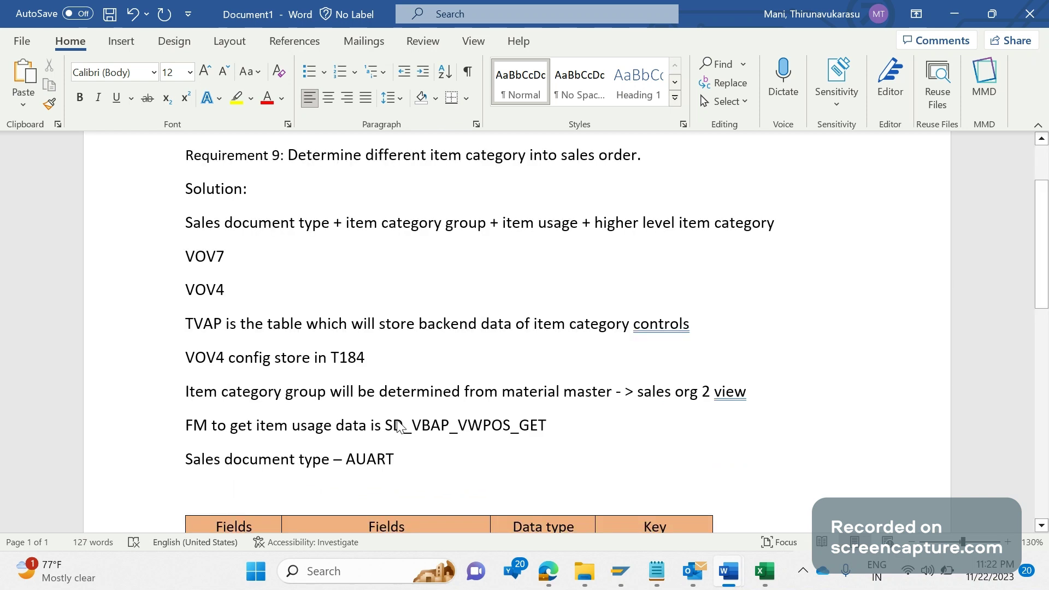
- Add the line "Item category group – MTPOS" below the sales document type line
type("Item category gru")
key("BackSpace")
type("oup -")
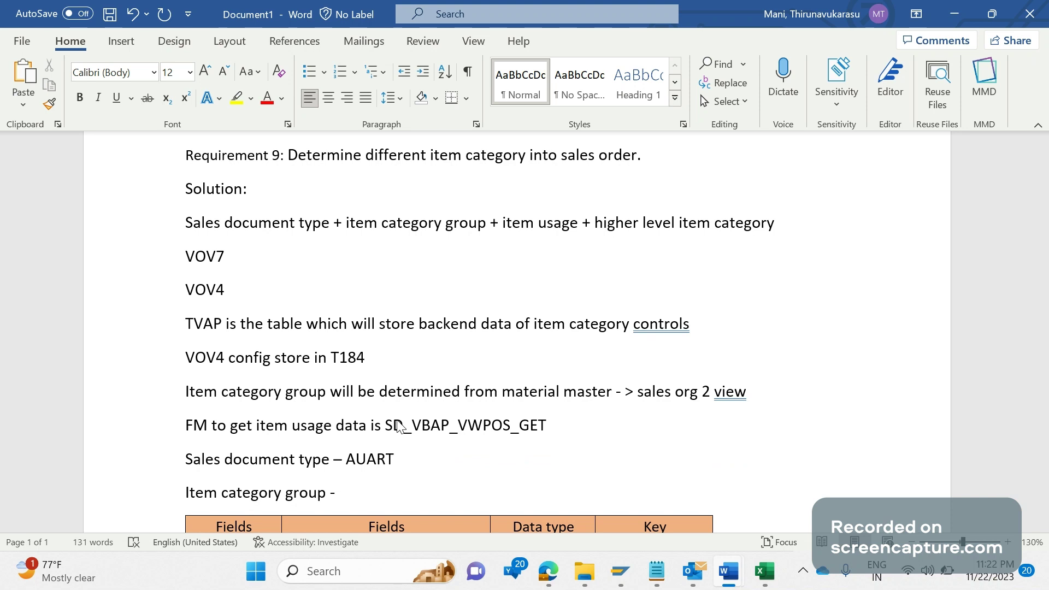
type("mtpos")
key("BackSpace")
key("BackSpace")
key("BackSpace")
key("BackSpace")
key("BackSpace")
type("MTPOS")
key("Return")
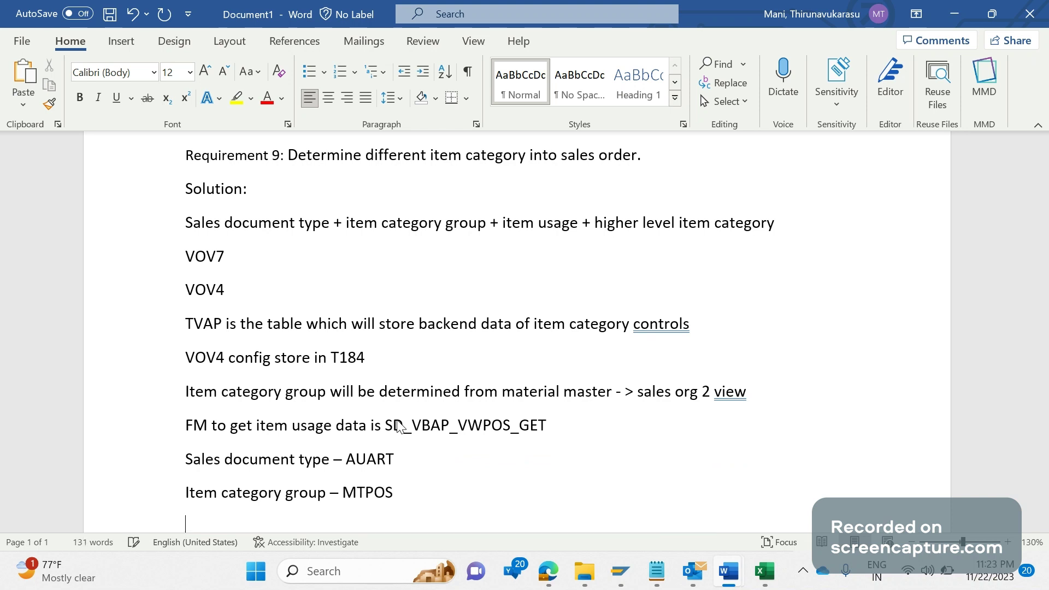
- Add the lines "ITEM USAGE – VWPOS" and "Higher level item category is UEPST" below the MTPOS line
type("ITEM C")
key("BackSpace")
type("USAGE - V")
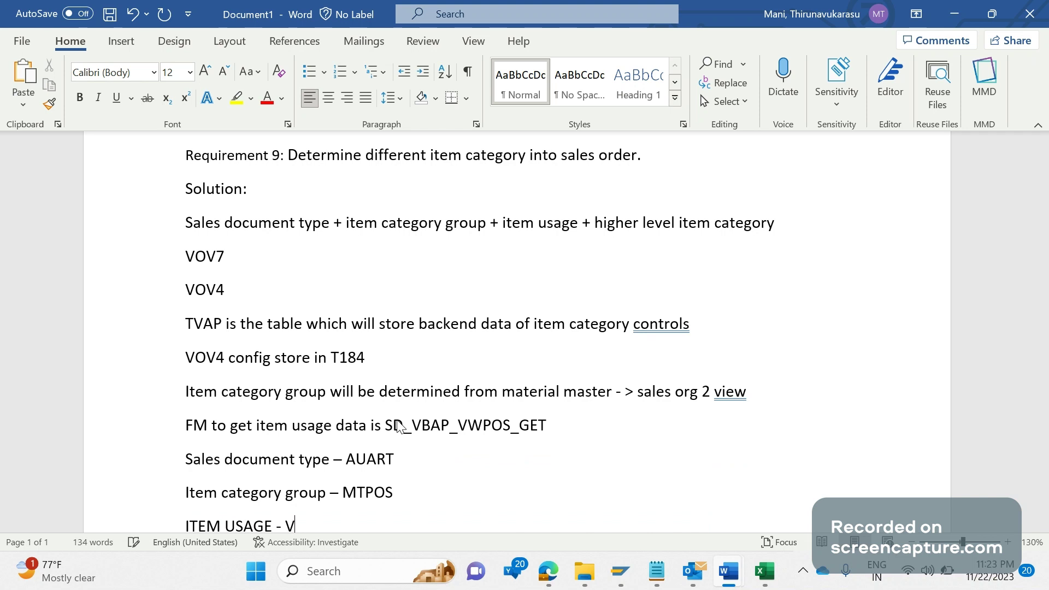
type("WPOS")
key("Return")
type("higher ")
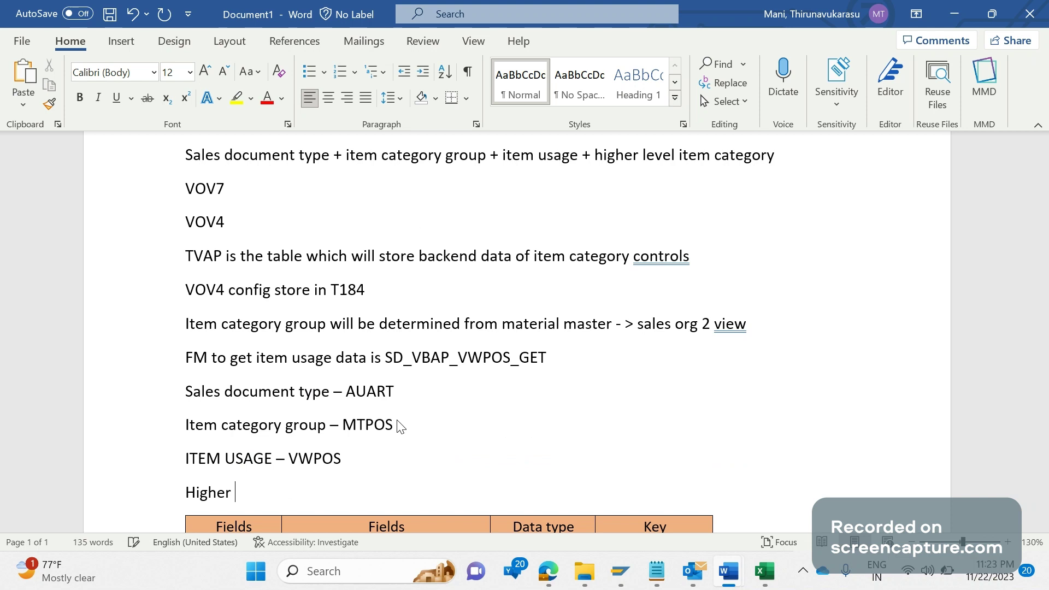
type("level item category is UEPST")
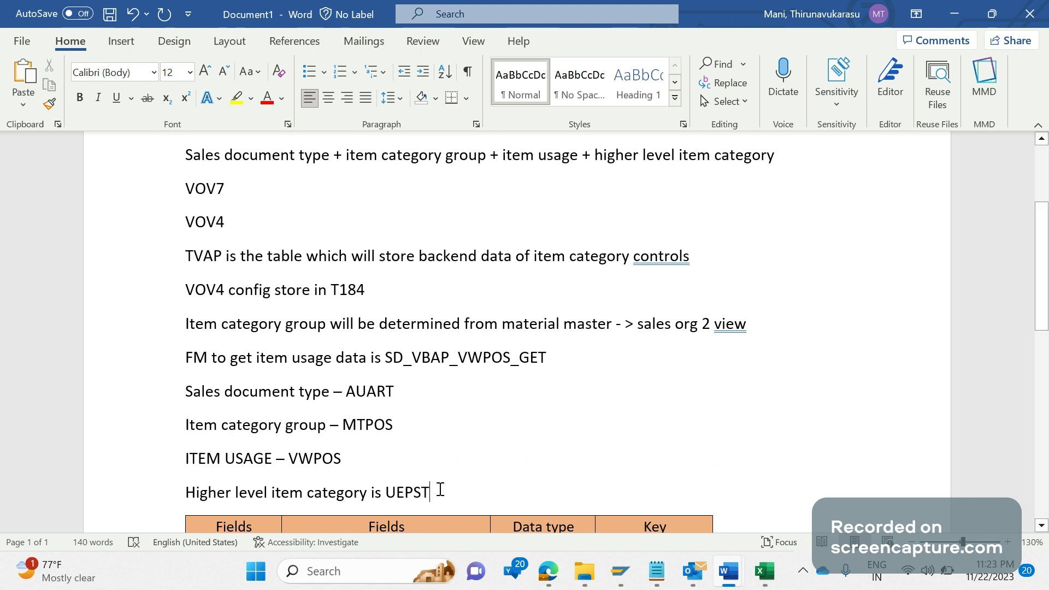
left_click_drag(440, 490, 234, 407)
left_click(482, 445)
key("Up")
key("Down")
key("Down")
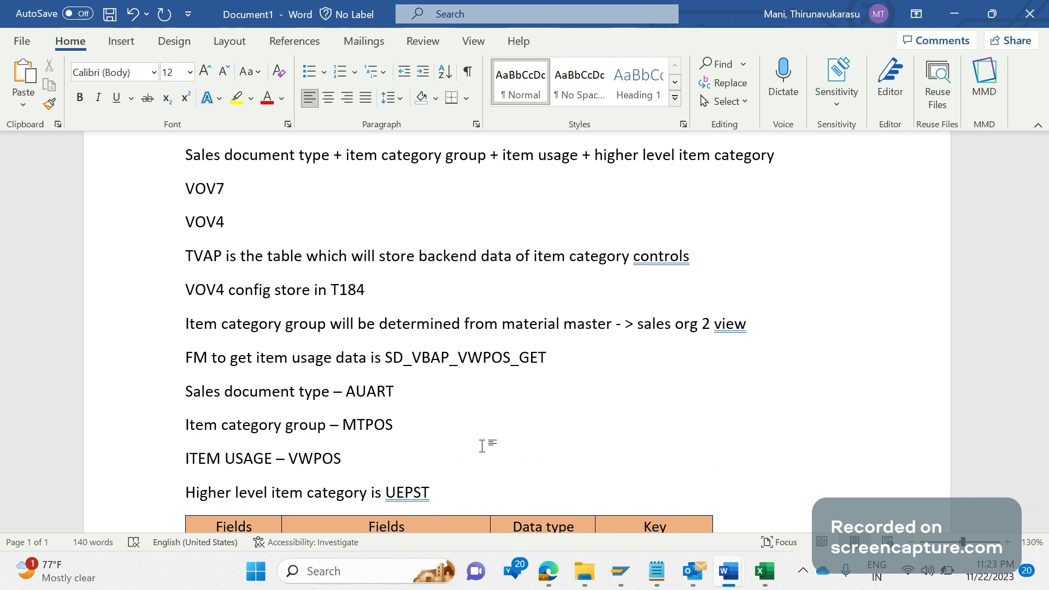
- Add the line "Materi = 15AB12" below the higher level item category line
left_click(468, 493)
key("Return")
type("Materi")
key("Up")
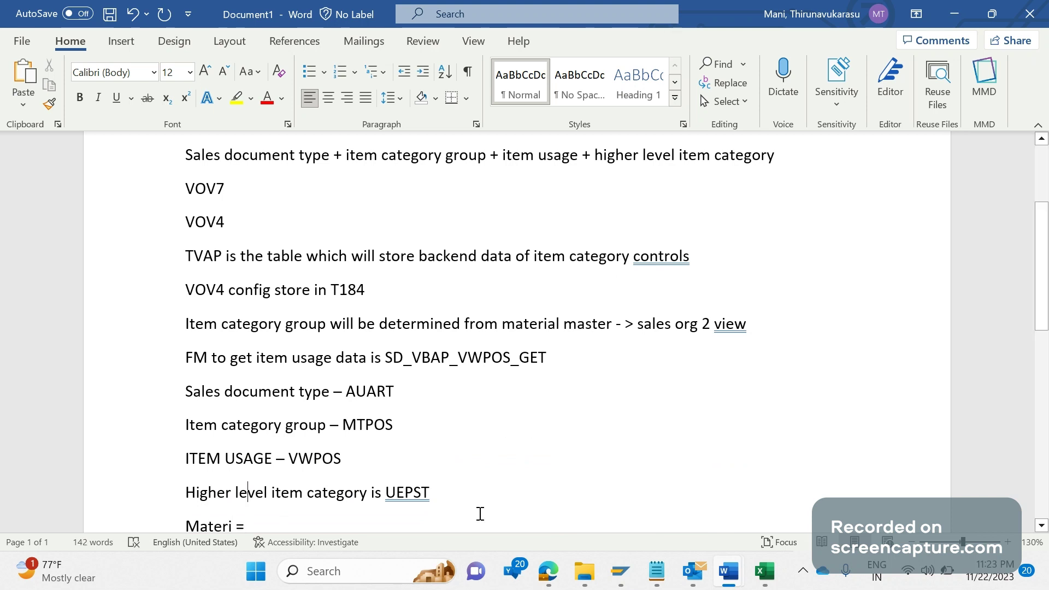
left_click(446, 526)
type("14")
key("BackSpace")
key("BackSpace")
type("5")
type("A")
type("N")
key("BackSpace")
type("B12")
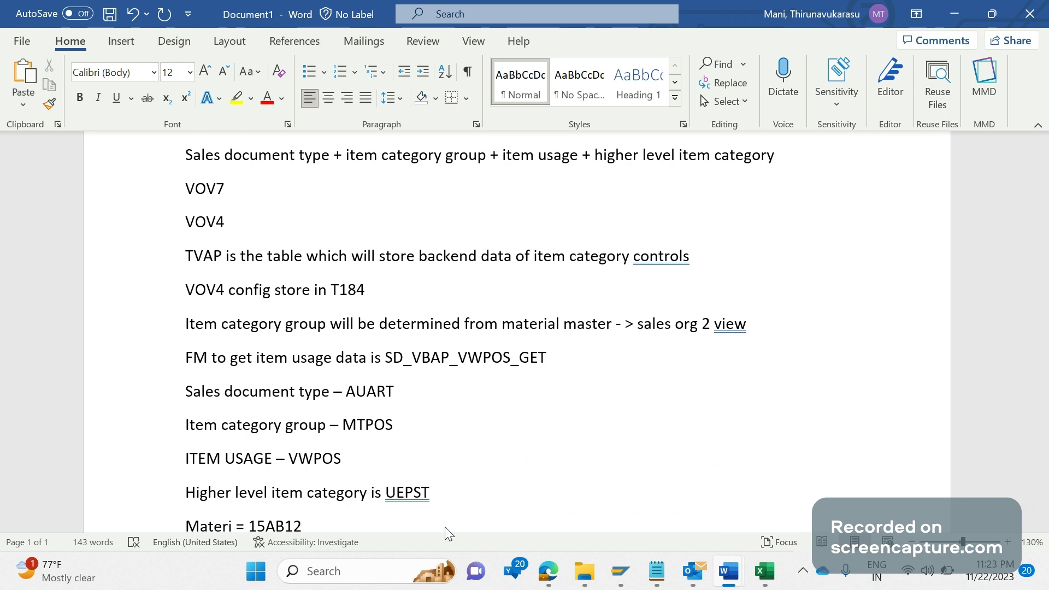
- Correct the word "Materi" to "Material" in the 15AB12 line
left_click(227, 526)
type("A")
key("BackSpace")
key("Delete")
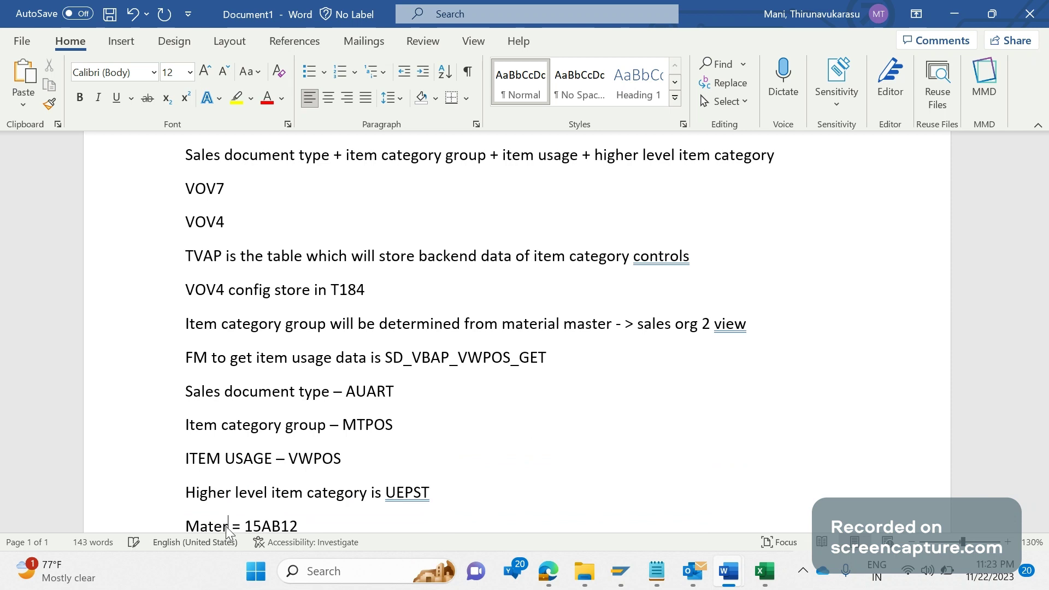
type("ia")
key("BackSpace")
key("BackSpace")
key("BackSpace")
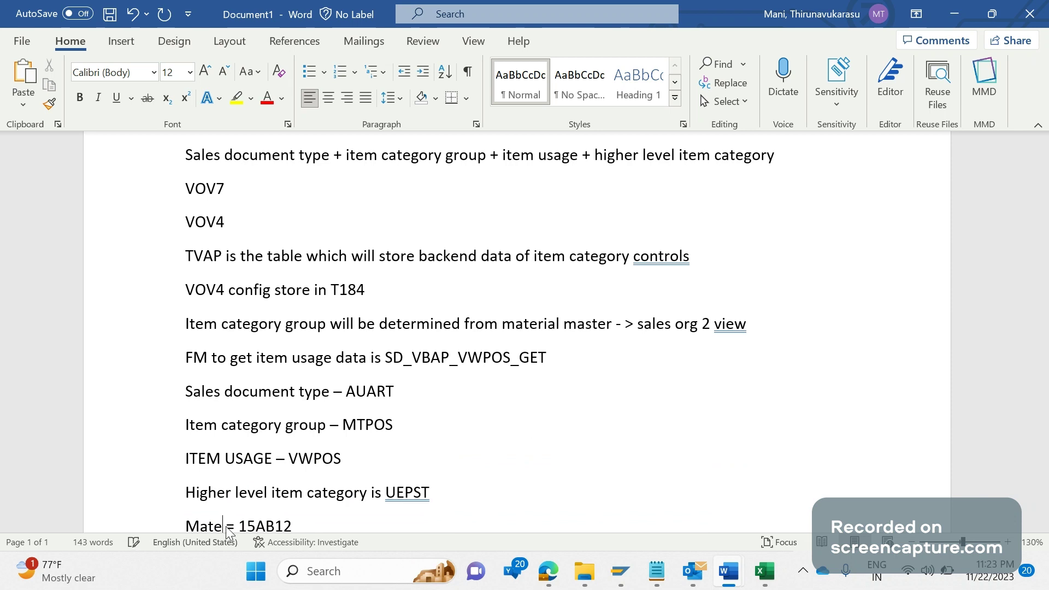
type("rial")
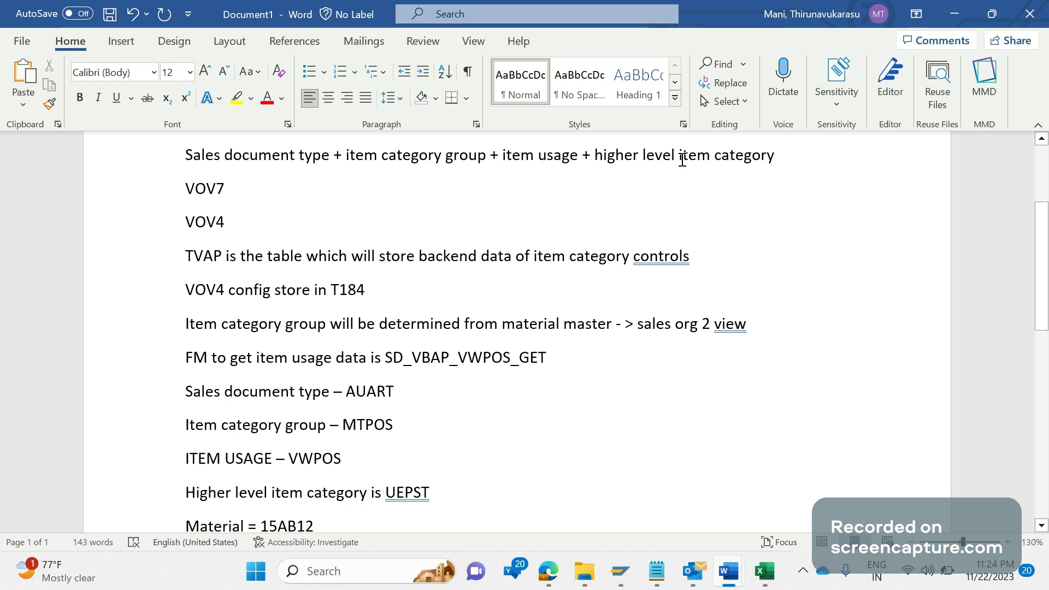
- Review the item category determination formula and the table's key fields, from VKORG to WERKS, against the VWPOS item usage field
left_click_drag(779, 161, 745, 159)
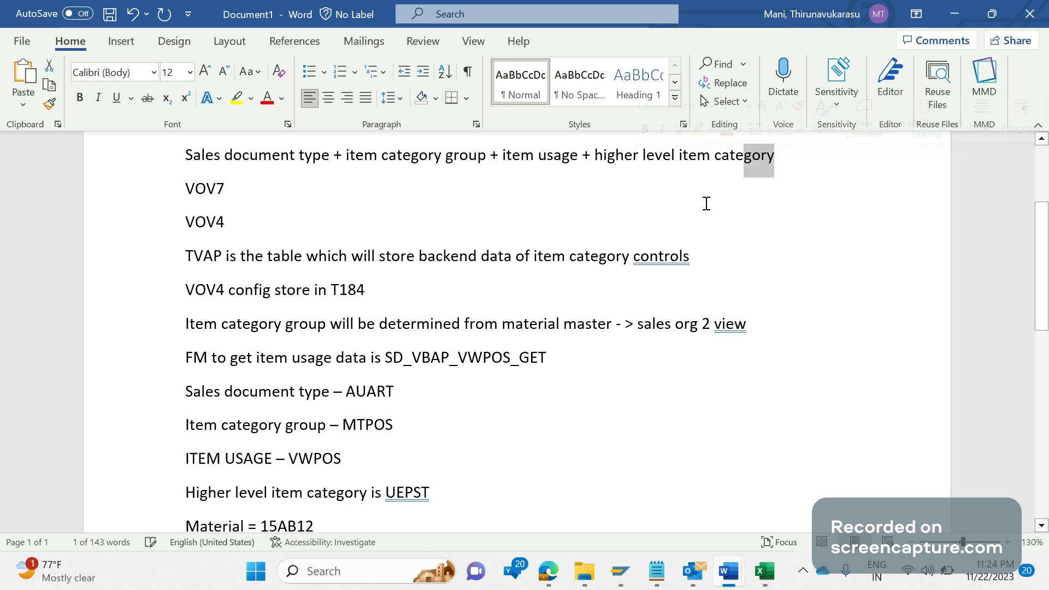
left_click(707, 203)
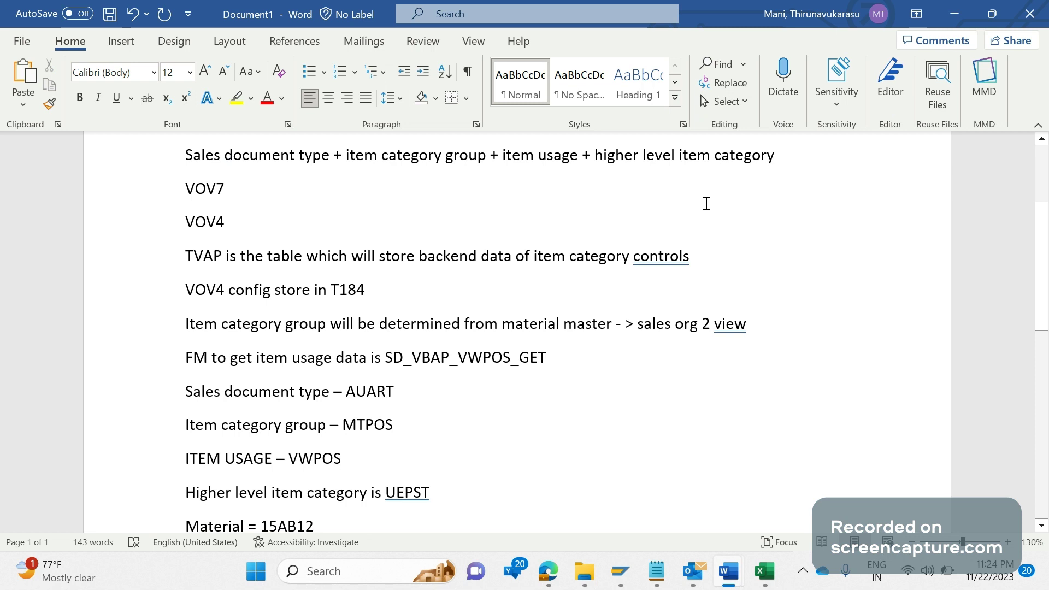
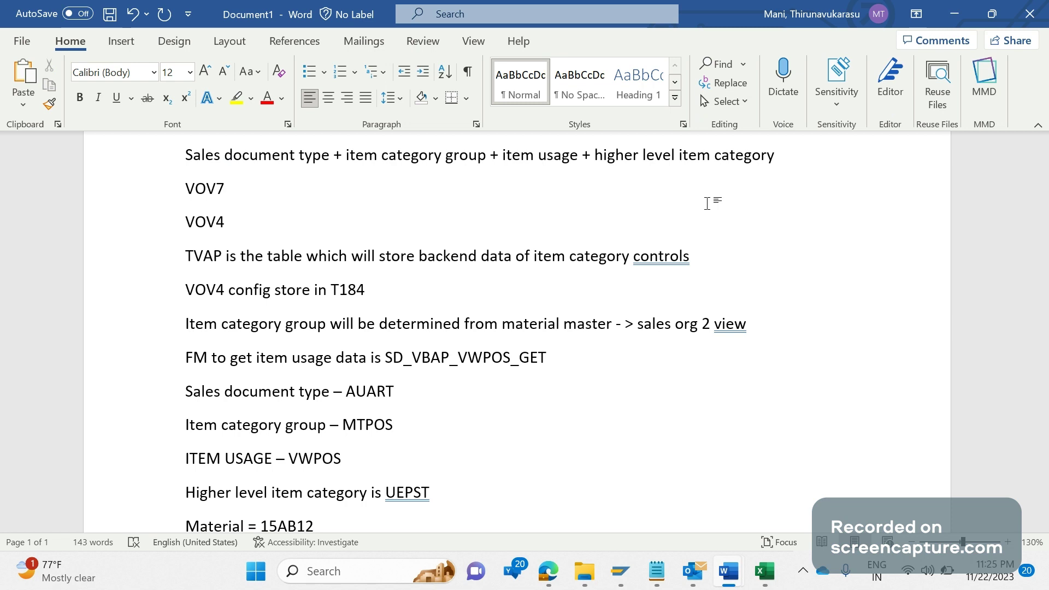
key("ctrl+y")
key("Page_Down")
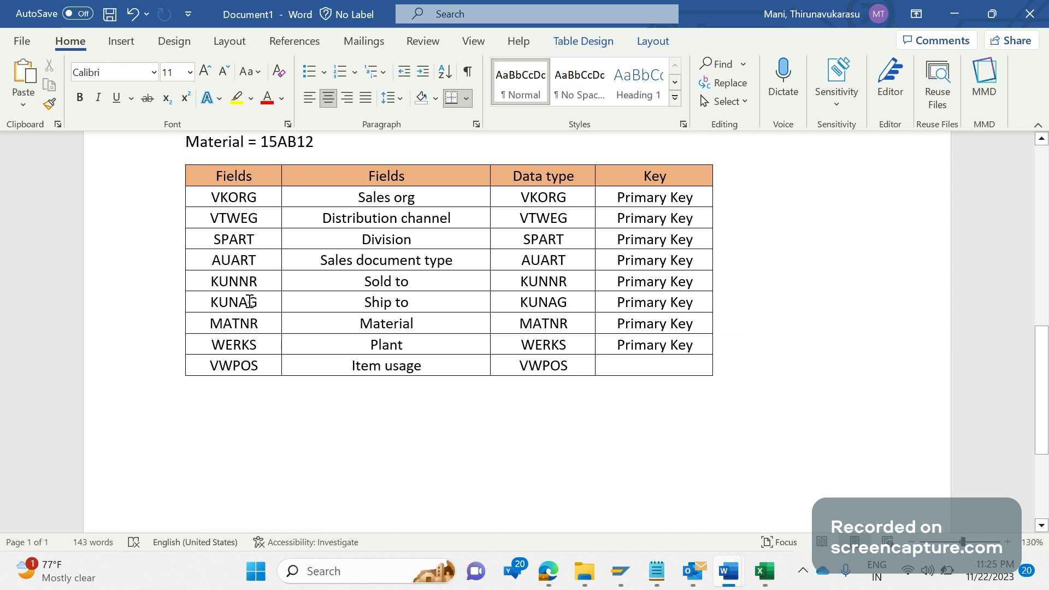
left_click_drag(250, 322, 221, 218)
left_click(315, 312)
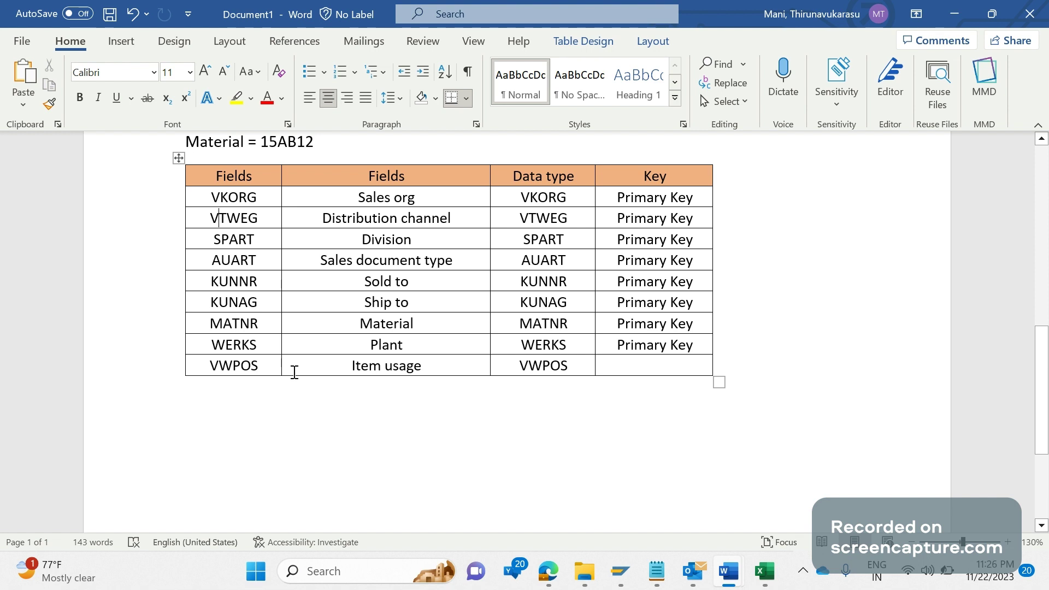
left_click_drag(187, 371, 218, 370)
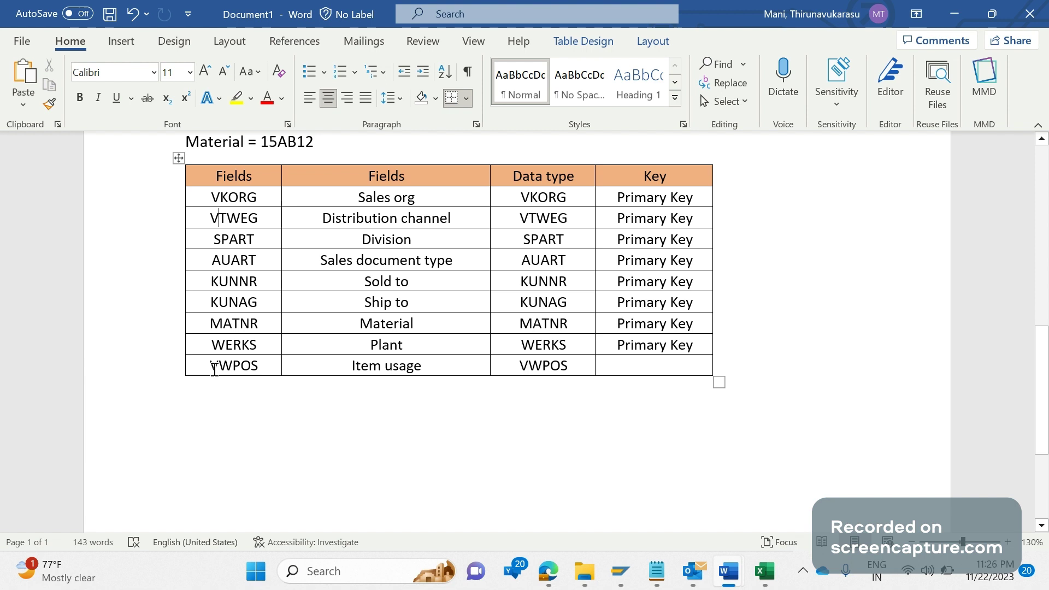
left_click(283, 420)
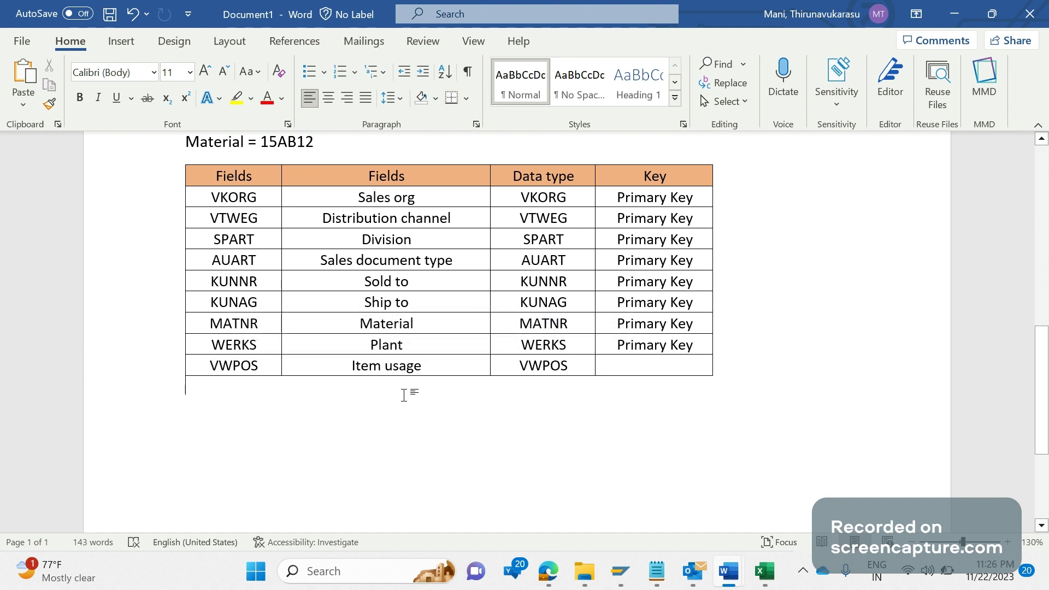
left_click(689, 344)
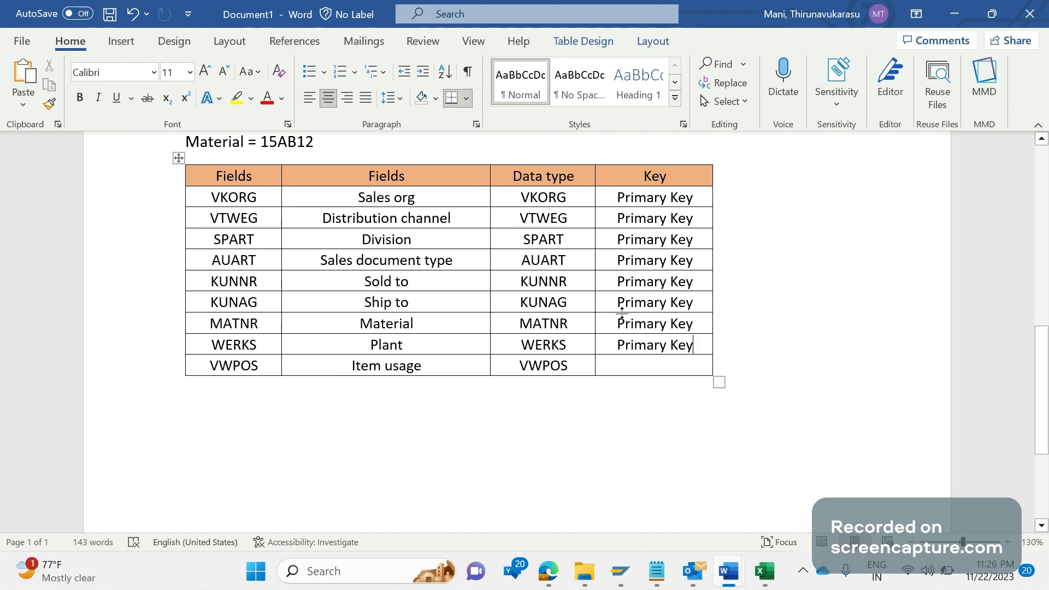
left_click(265, 366)
left_click_drag(256, 347, 213, 198)
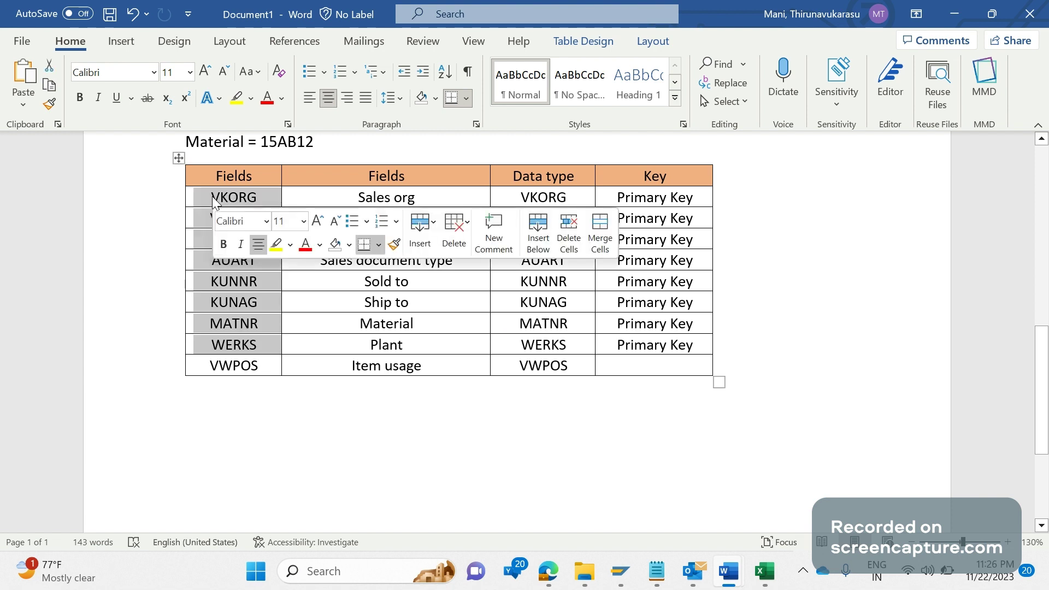
left_click(273, 373)
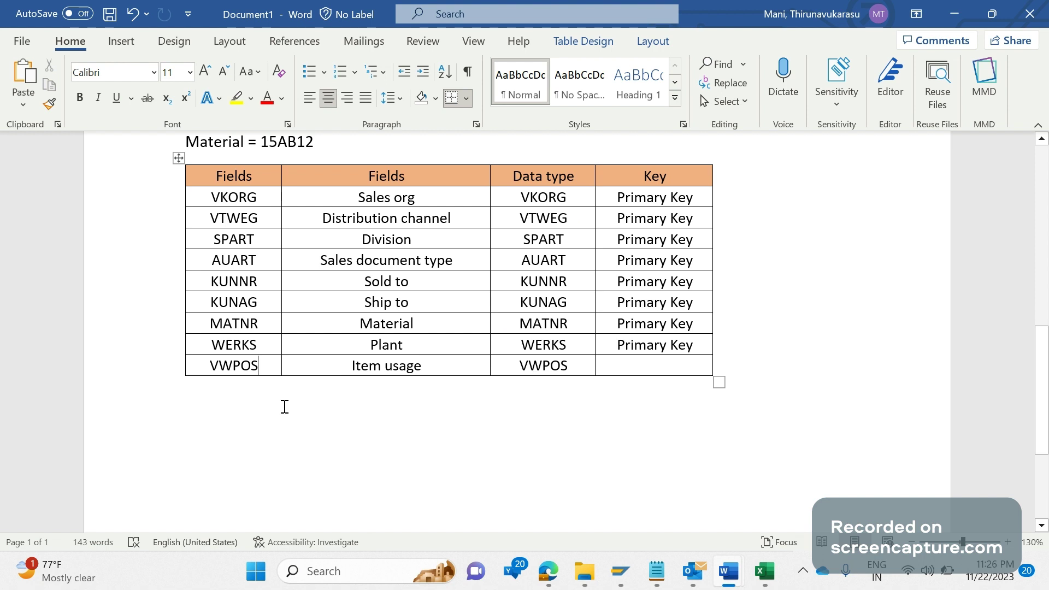
- Add the line "MV45AFZB -> USEREXIT_SOURCE_DETERMINATION" below the fields table, leaving a blank line between them
left_click(809, 389)
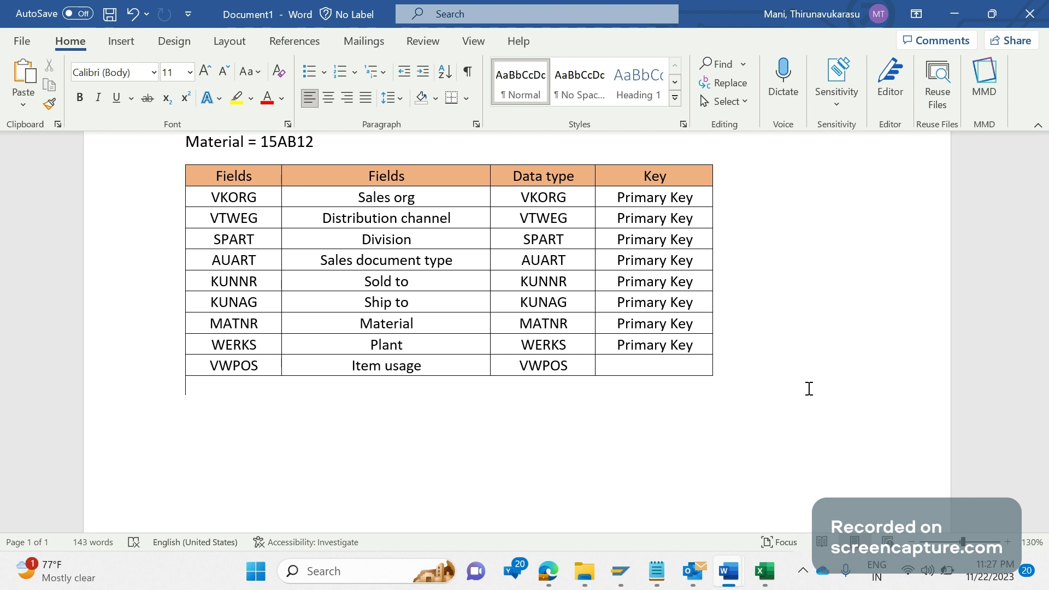
key("ctrl+z")
type("MV45AFZB -")
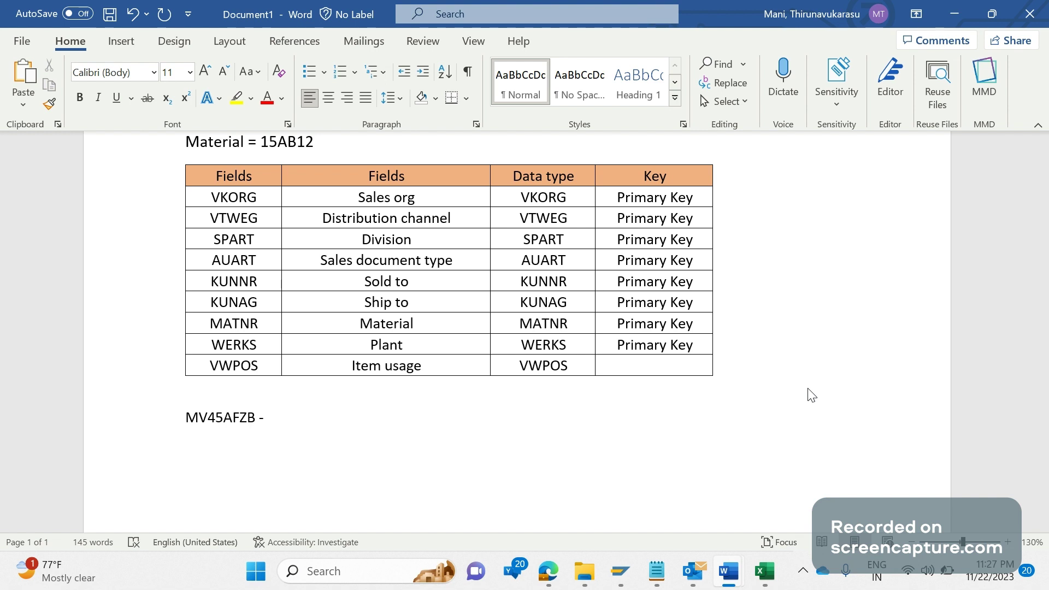
key("BackSpace")
type("> USEREXIT_SA")
key("BackSpace")
type("OURCE_D")
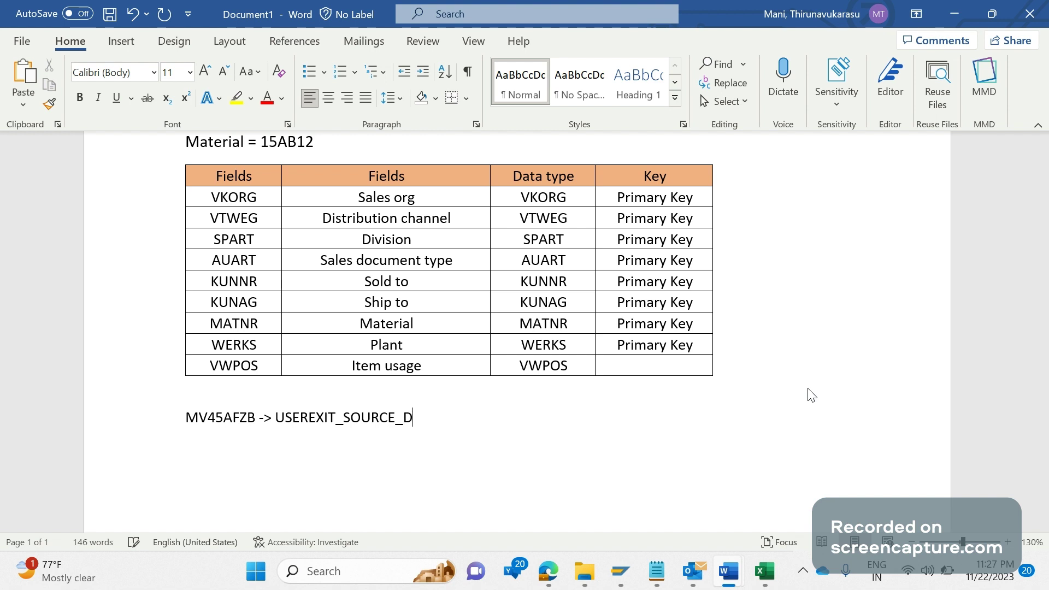
type("ETERMN")
key("BackSpace")
type("INATION")
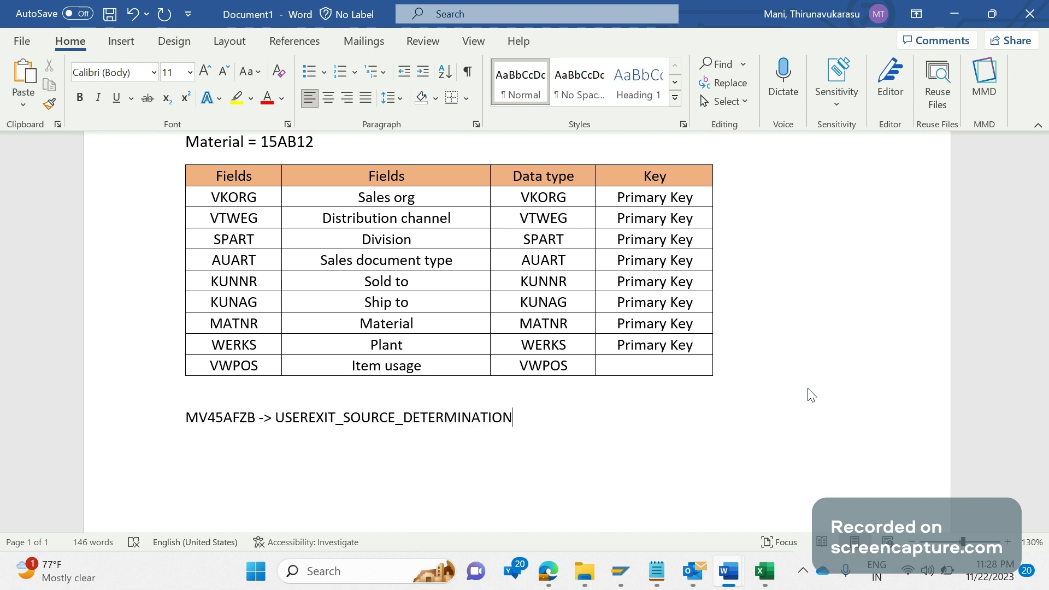